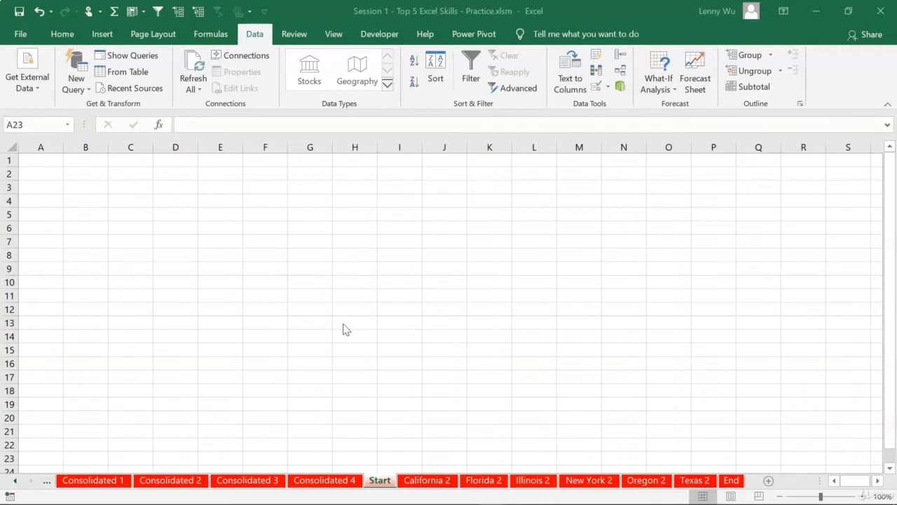
# - Review the income statements on the California 2 and Florida 2 sheets
pyautogui.click(347, 386)
pyautogui.click(429, 483)
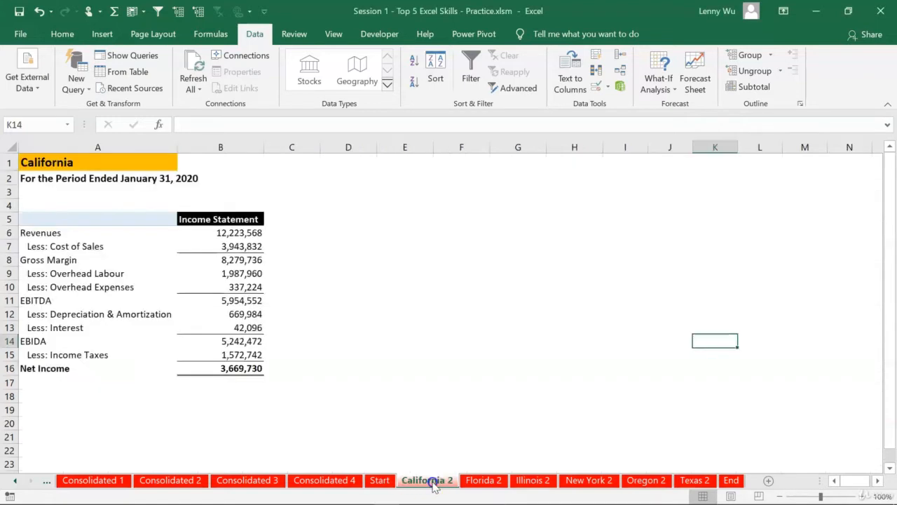
pyautogui.click(477, 484)
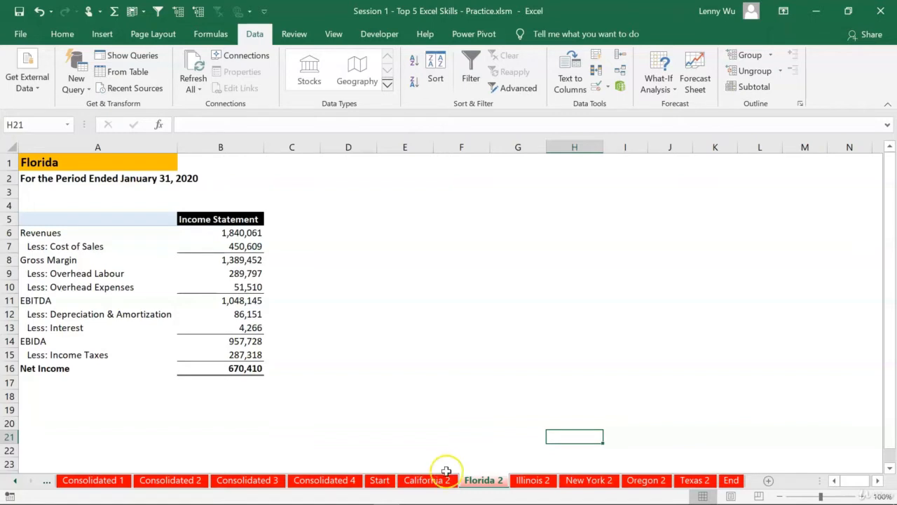
pyautogui.hotkey('alt', 'Tab')
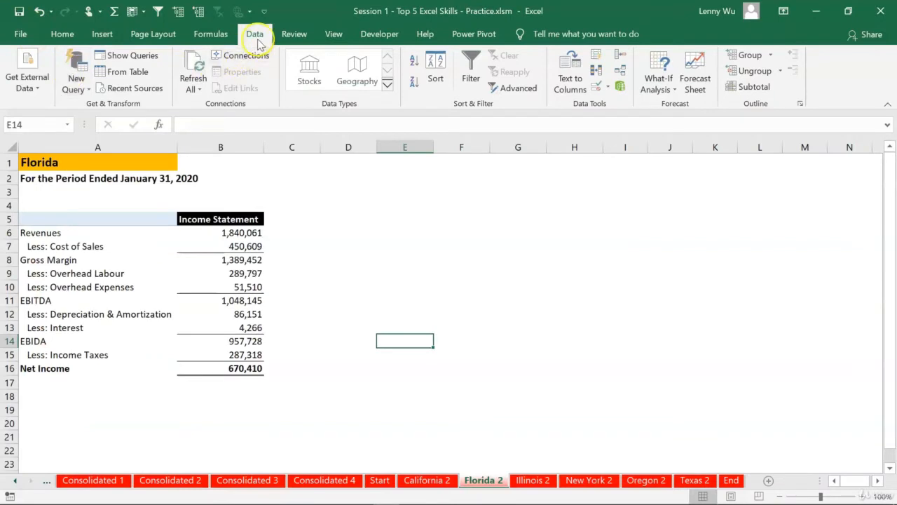
pyautogui.click(75, 82)
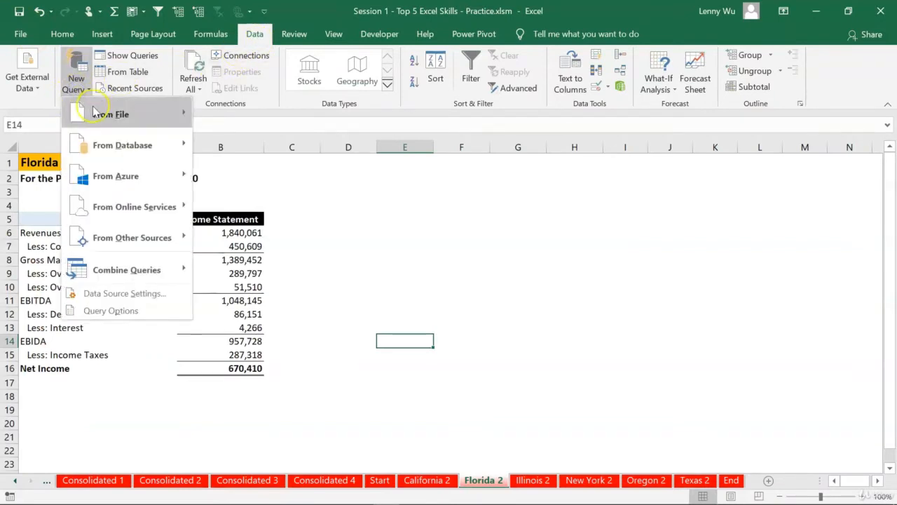
pyautogui.moveTo(96, 113)
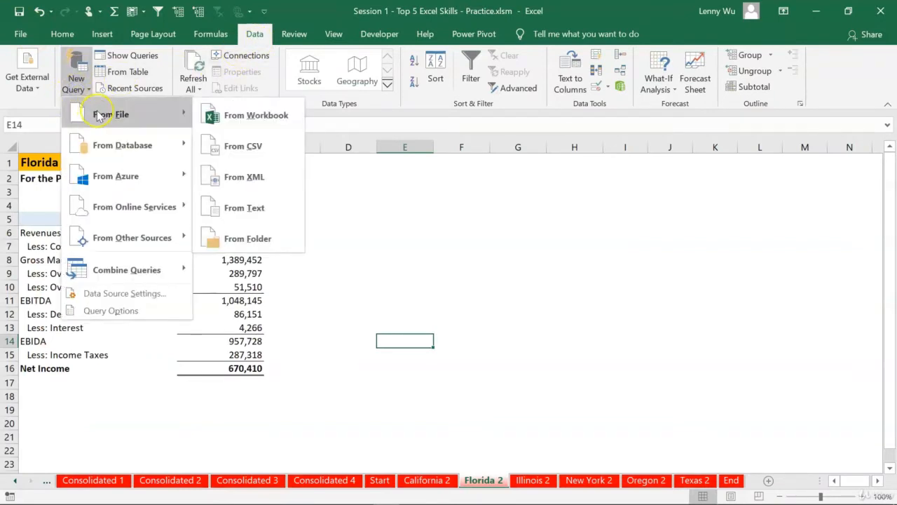
pyautogui.click(237, 119)
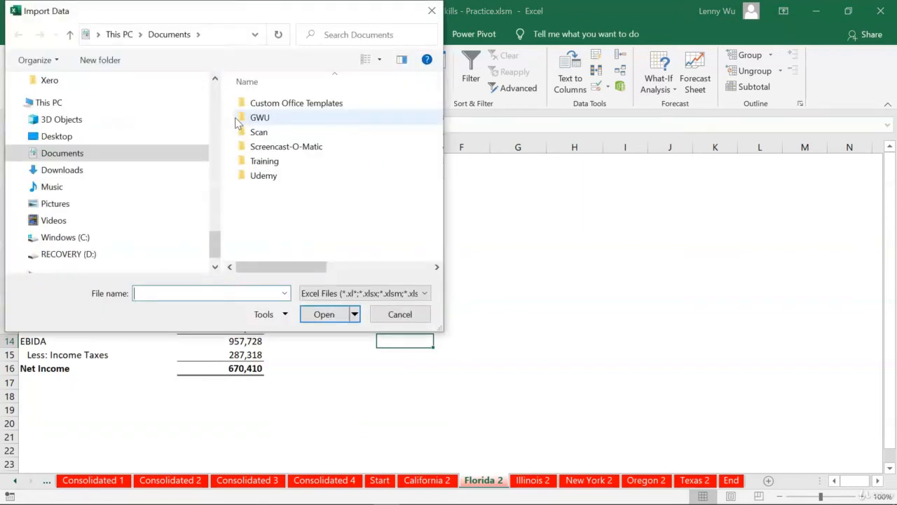
pyautogui.doubleClick(270, 160)
pyautogui.doubleClick(293, 106)
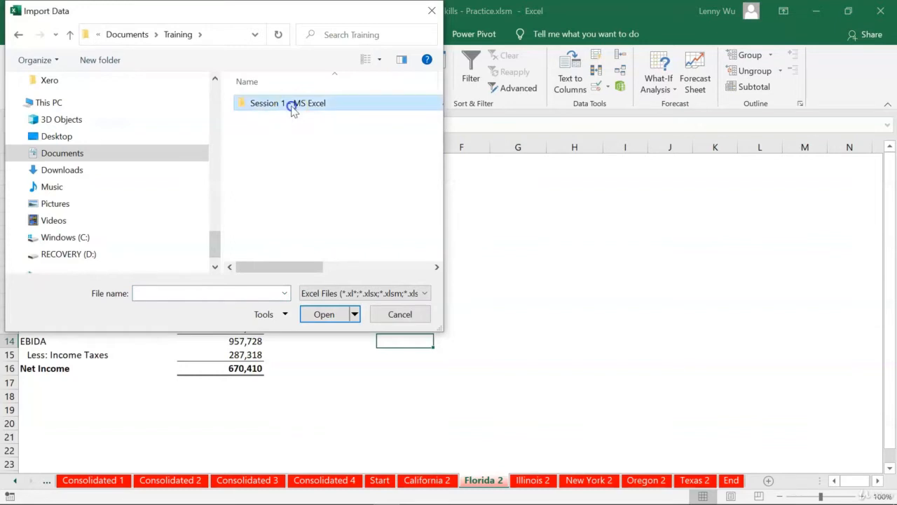
pyautogui.doubleClick(315, 135)
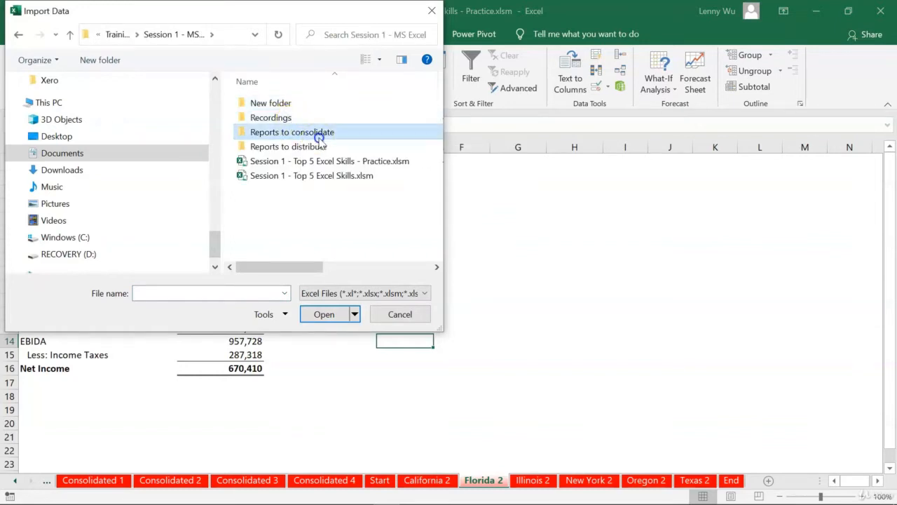
pyautogui.moveTo(445, 327); pyautogui.dragTo(743, 436)
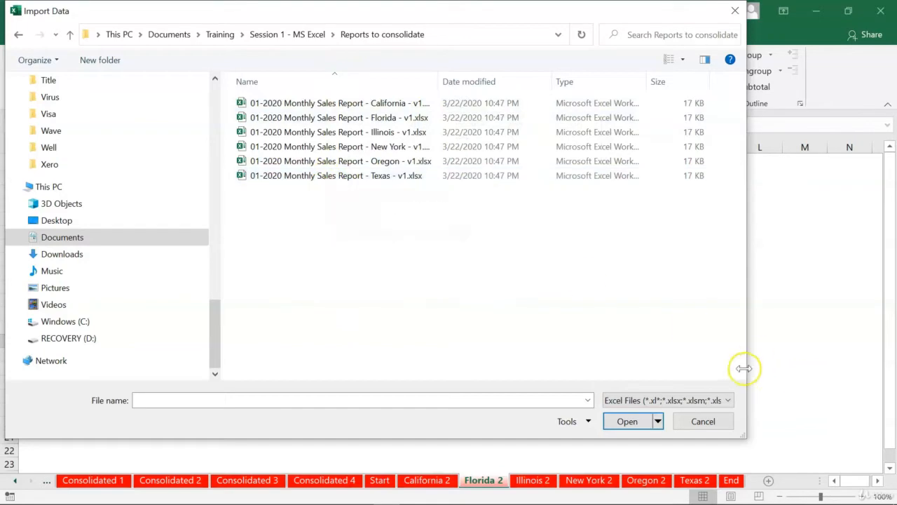
pyautogui.click(692, 420)
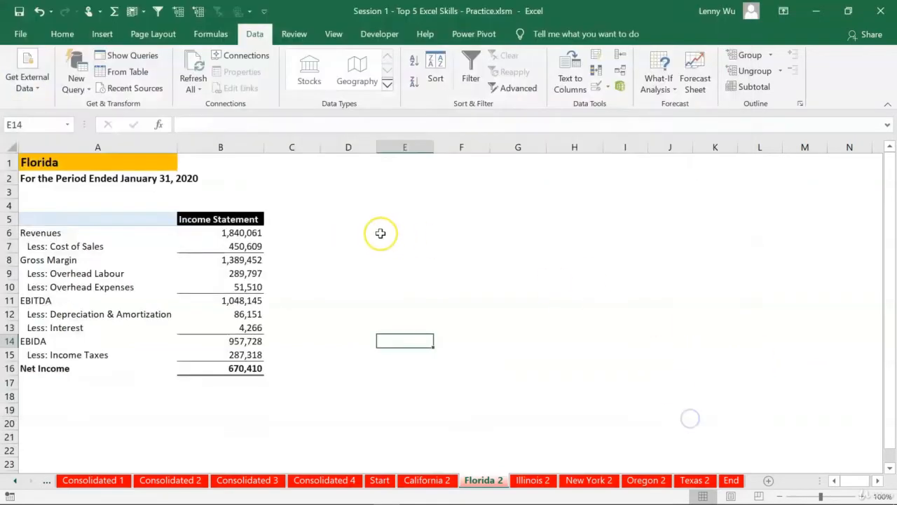
# - Start a new query from a folder, and copy the Reports to consolidate folder's address as text from File Explorer
pyautogui.click(82, 95)
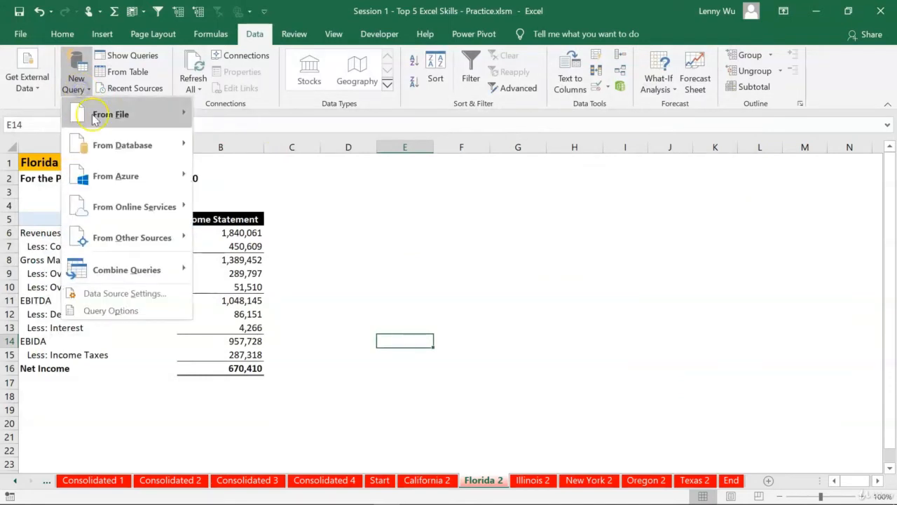
pyautogui.moveTo(81, 114)
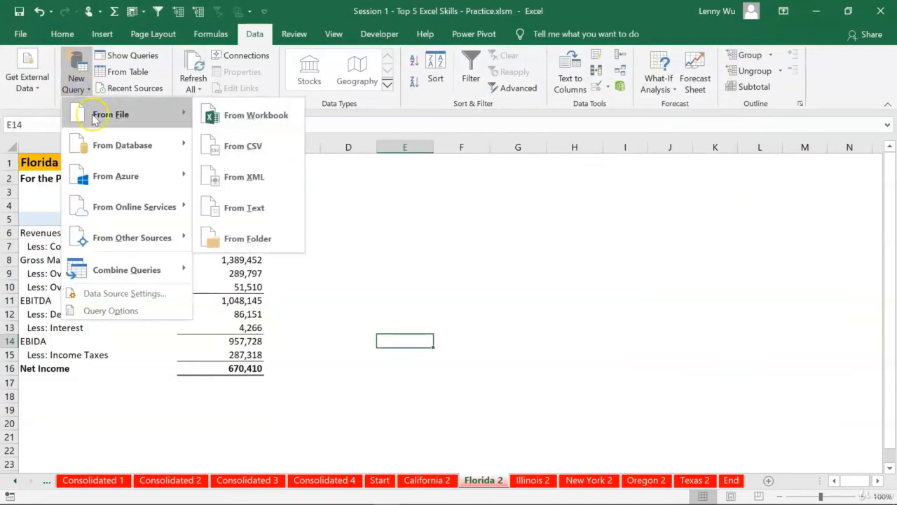
pyautogui.click(242, 239)
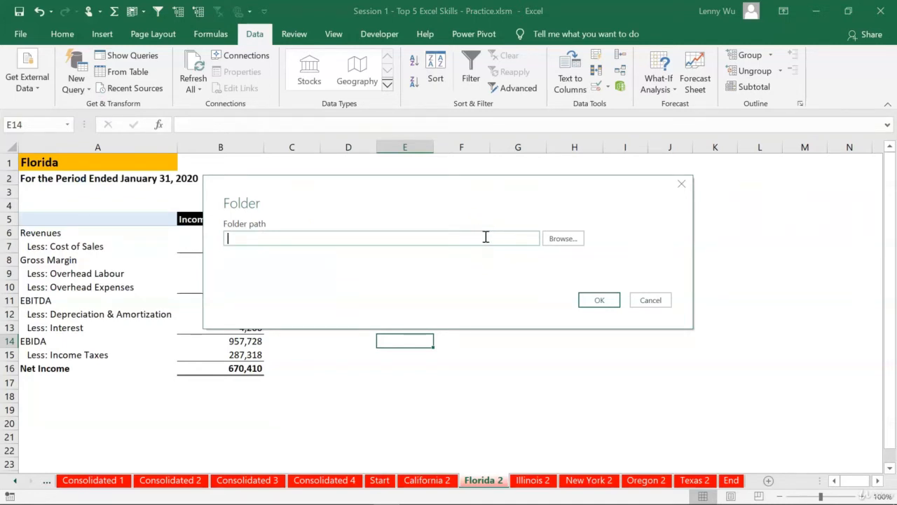
pyautogui.click(557, 241)
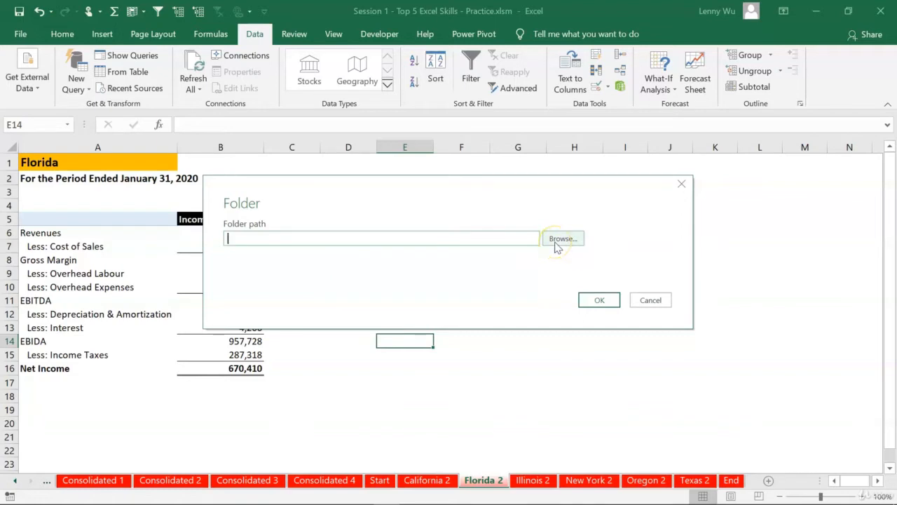
pyautogui.moveTo(385, 498)
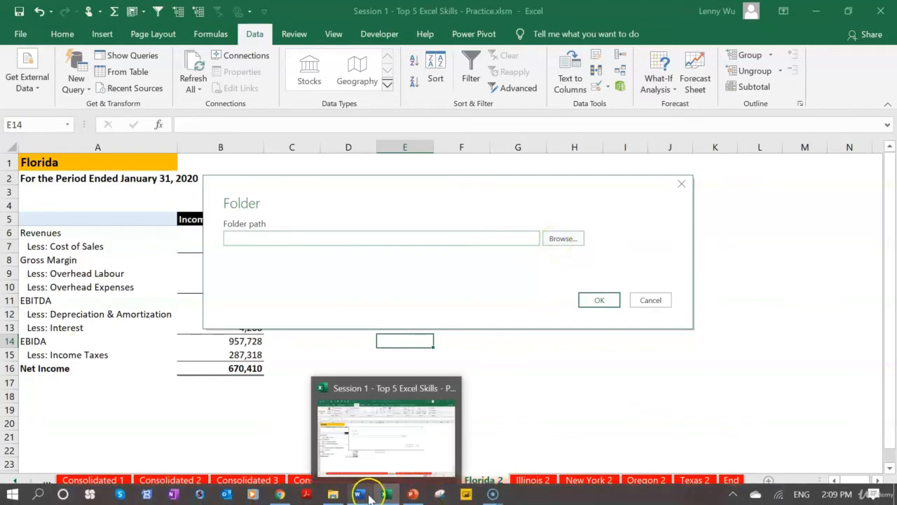
pyautogui.click(333, 494)
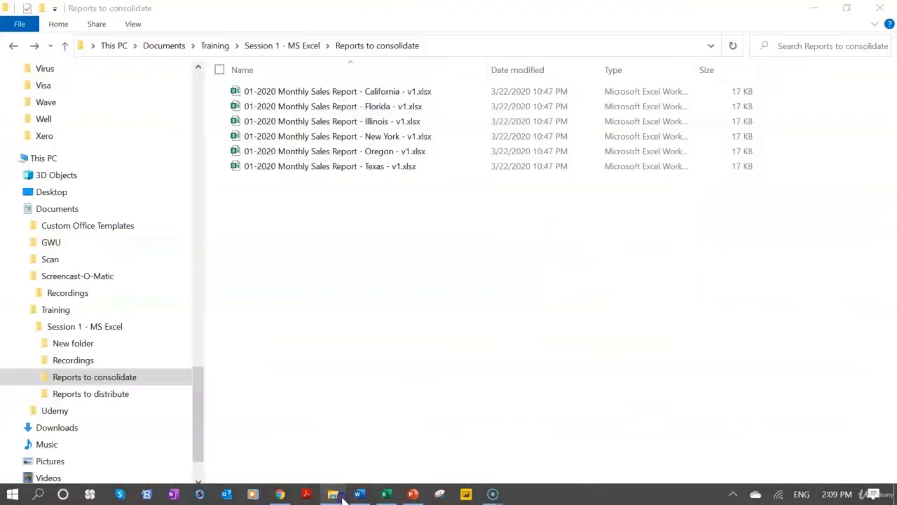
pyautogui.rightClick(410, 51)
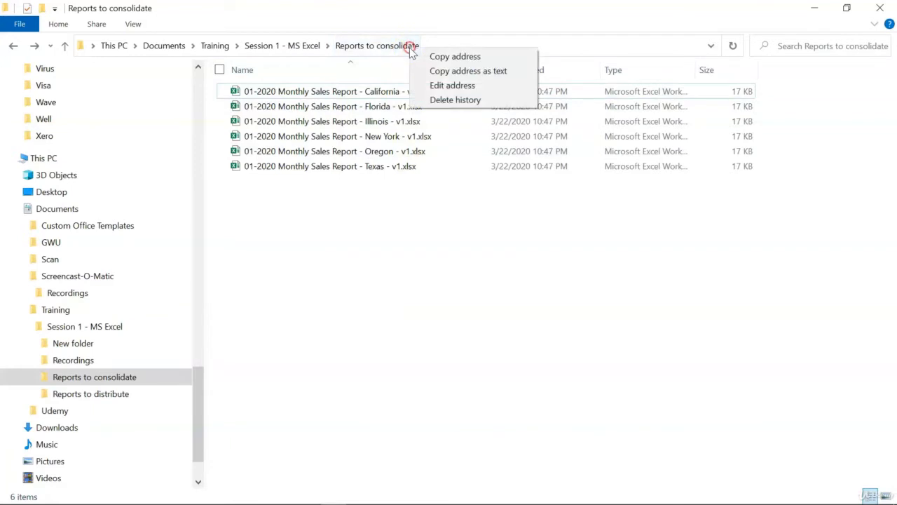
pyautogui.click(442, 73)
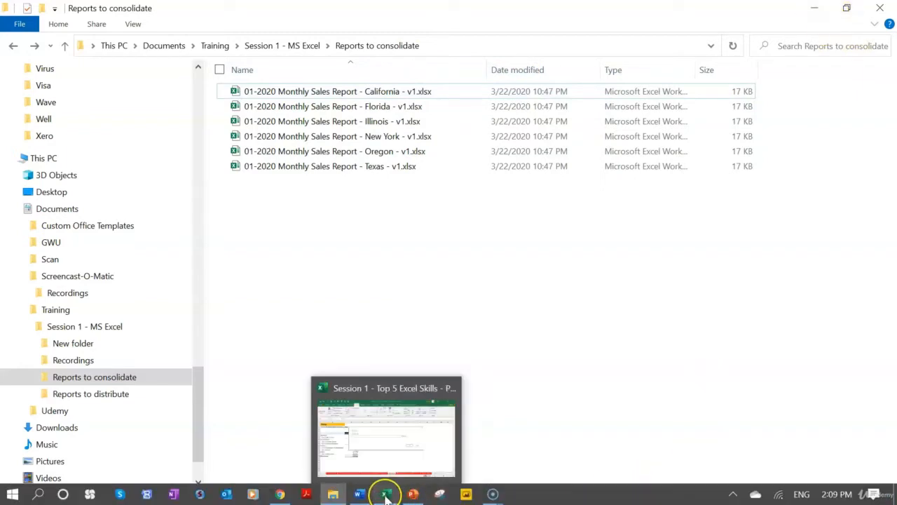
# - Switch back to Excel and connect the query to the Reports to consolidate folder using the copied path
pyautogui.click(387, 494)
pyautogui.click(302, 240)
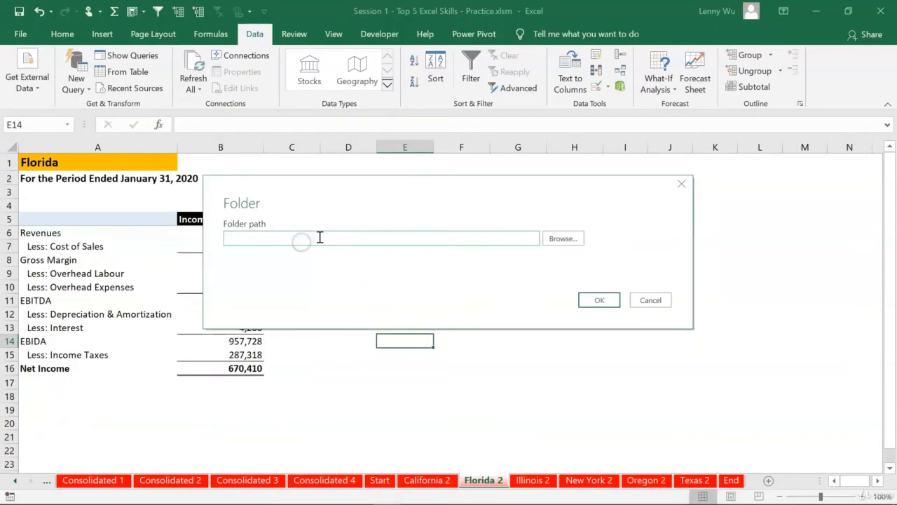
pyautogui.hotkey('ctrl', 'v')
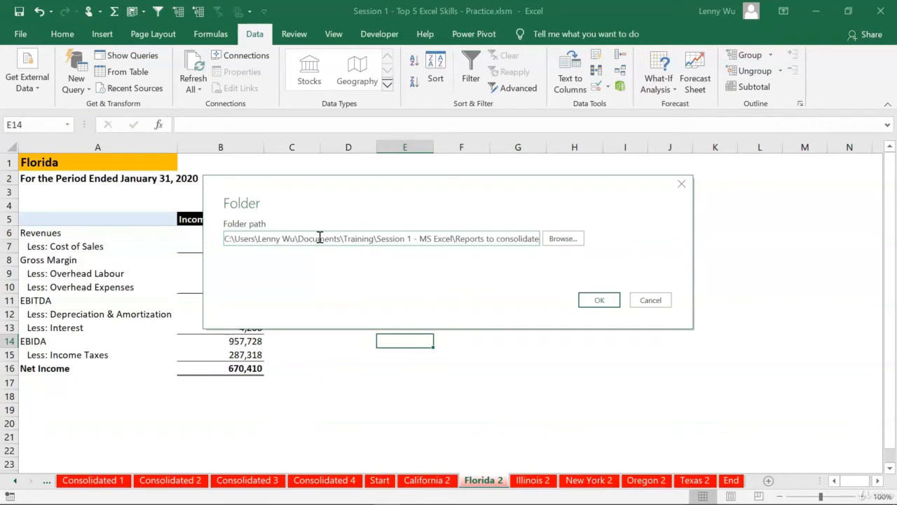
pyautogui.click(586, 301)
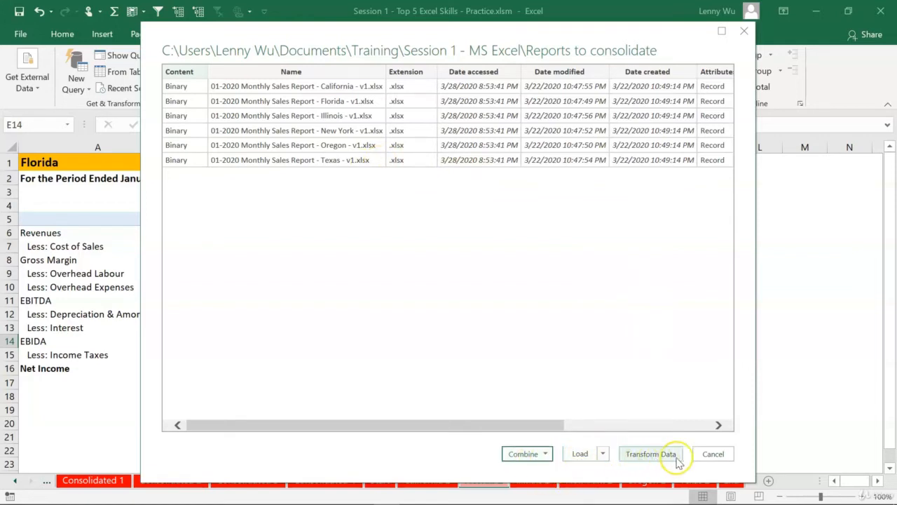
# - Combine and transform the folder's files, extracting the Report sheet from each with the first file as sample
pyautogui.click(546, 455)
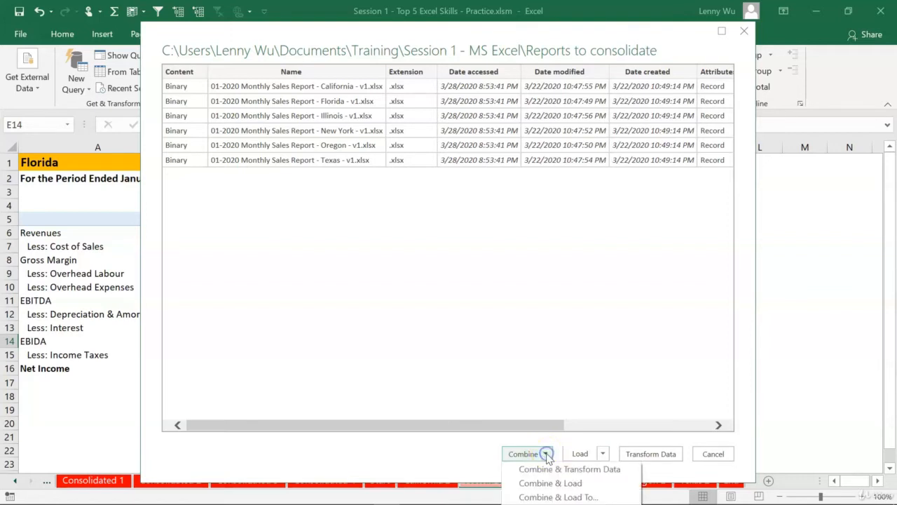
pyautogui.click(605, 475)
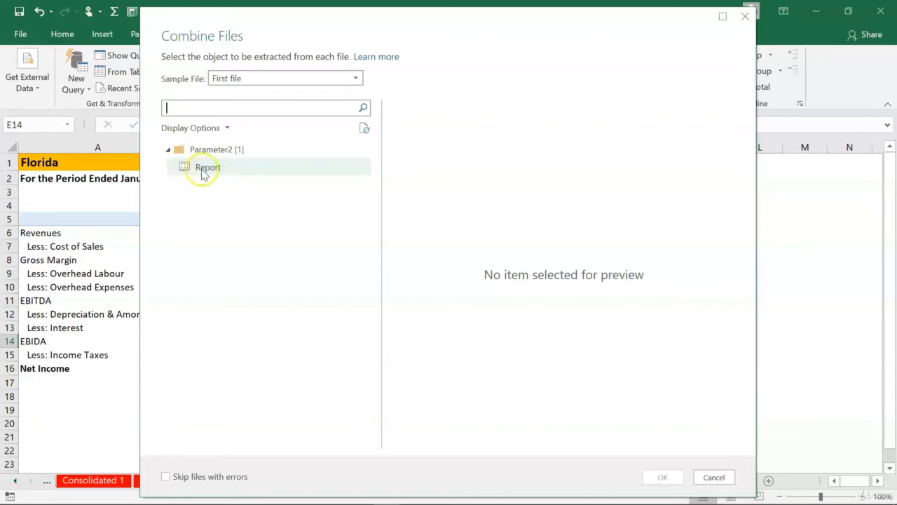
pyautogui.click(209, 171)
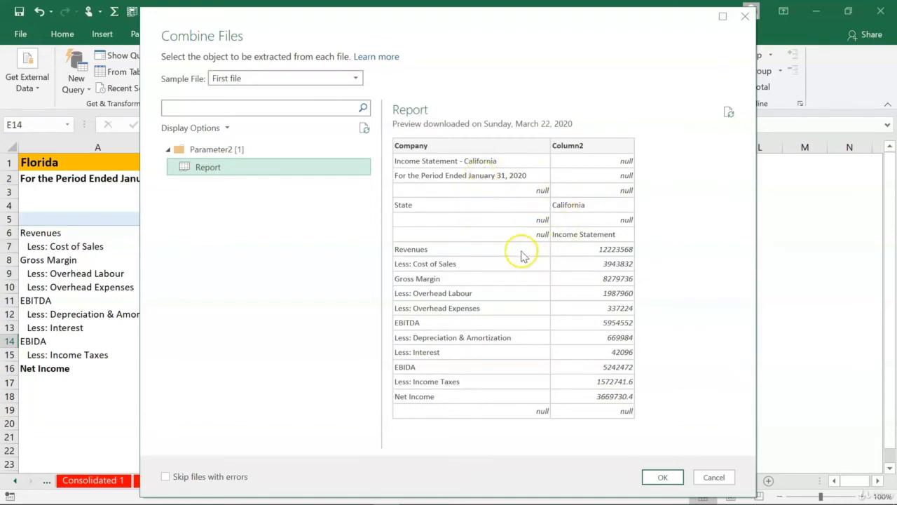
pyautogui.click(664, 478)
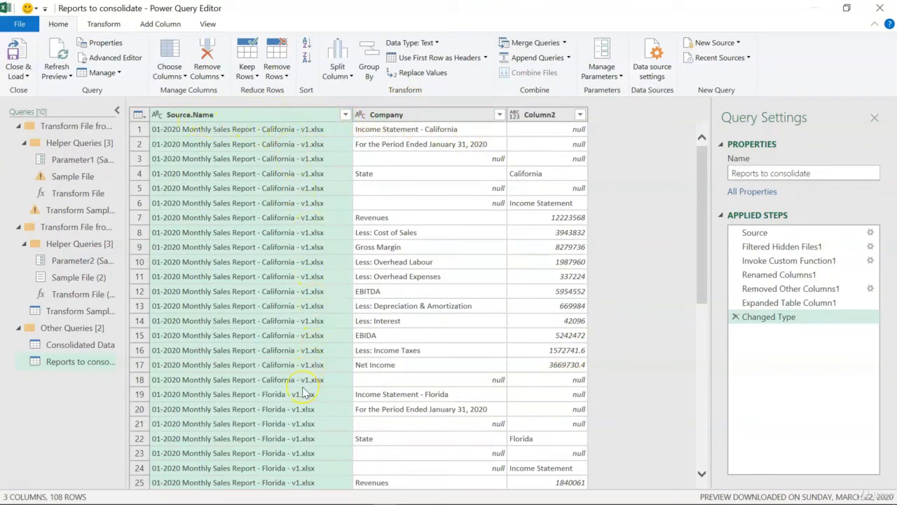
# - Filter the Company column to exclude null, "For the Period Ended January 31, 2020", State and the Income Statement titles of all six states
pyautogui.scroll(-6, 330, 406)
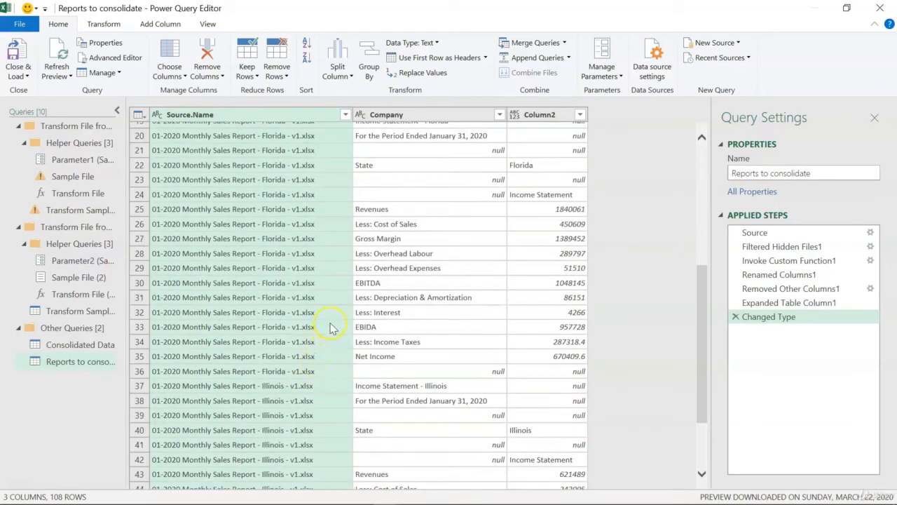
pyautogui.scroll(-5, 331, 328)
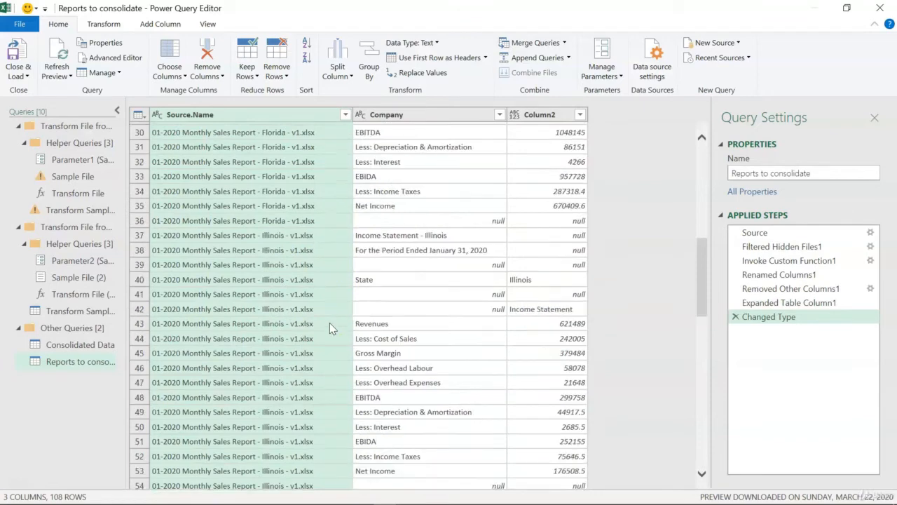
pyautogui.scroll(-14, 329, 326)
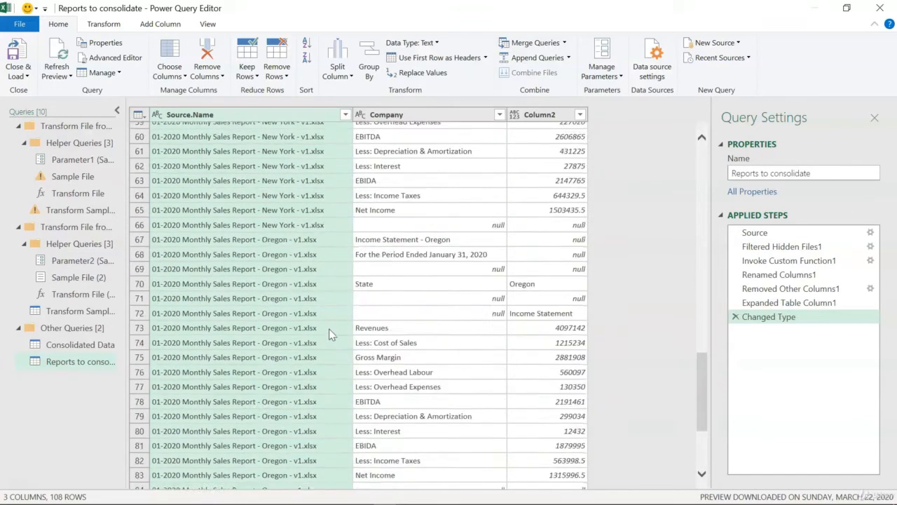
pyautogui.scroll(20, 329, 333)
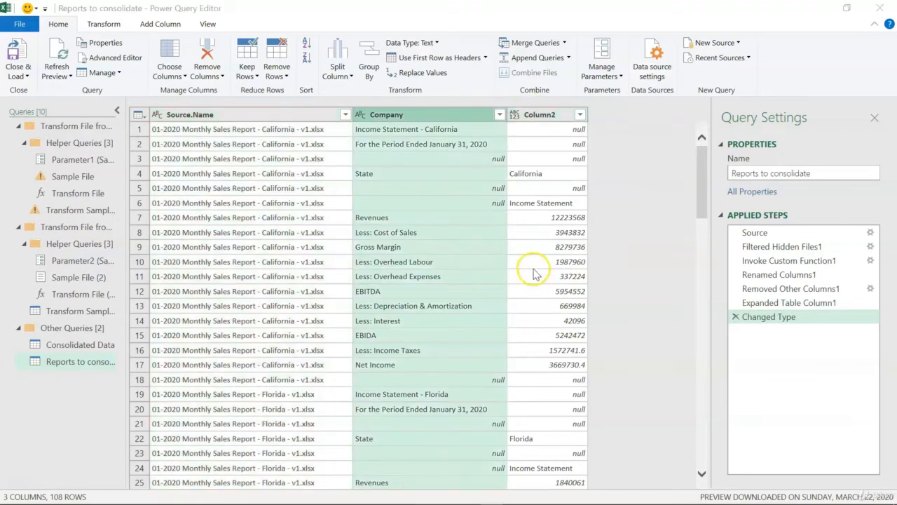
pyautogui.click(499, 116)
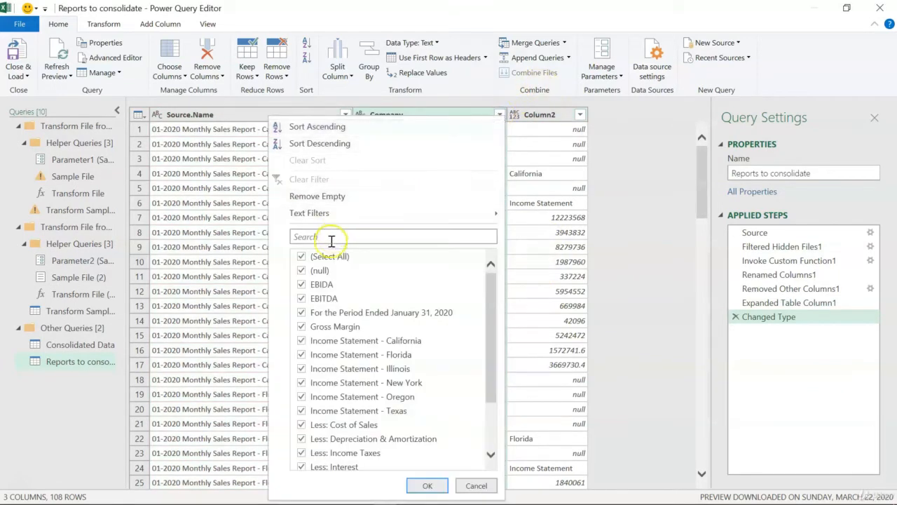
pyautogui.click(302, 271)
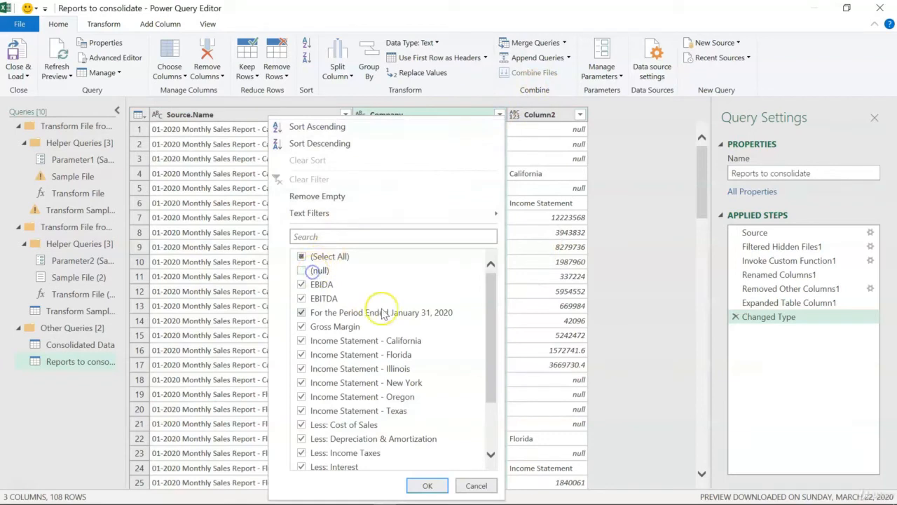
pyautogui.click(302, 312)
pyautogui.scroll(-1, 315, 331)
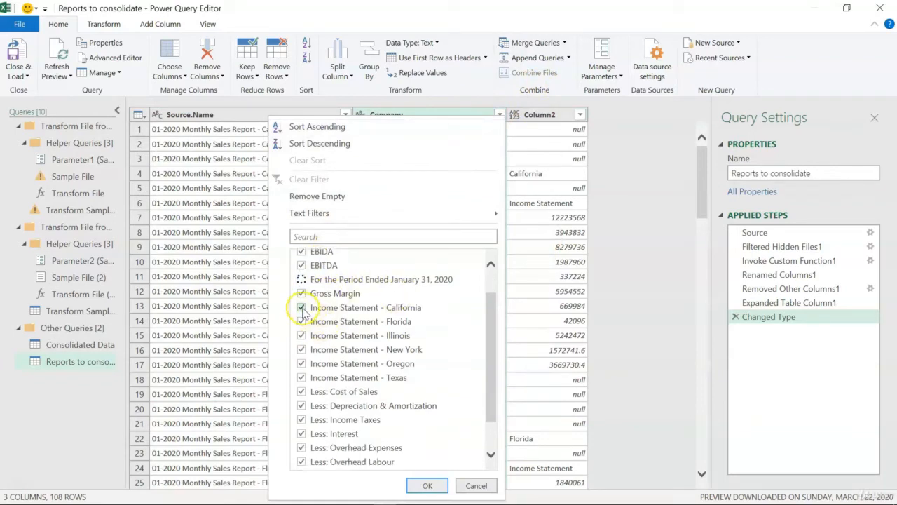
pyautogui.click(301, 307)
pyautogui.click(302, 321)
pyautogui.click(302, 335)
pyautogui.click(301, 349)
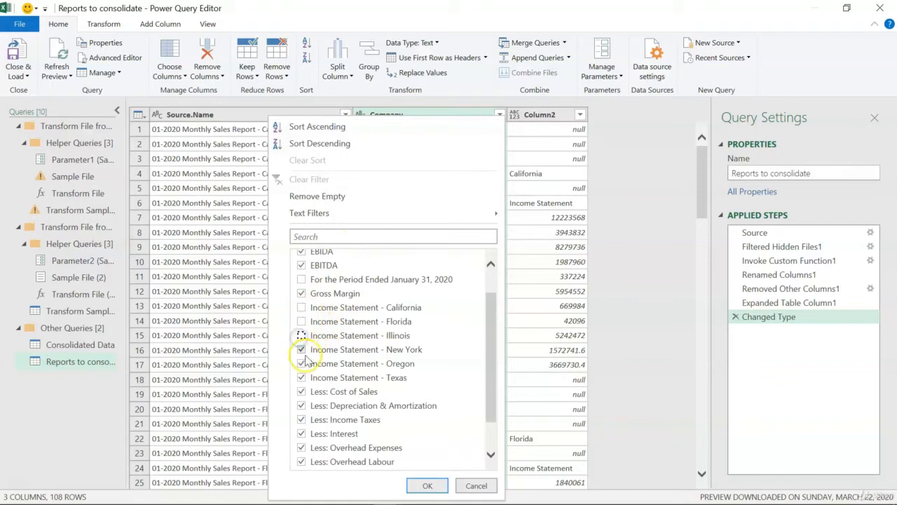
pyautogui.click(302, 363)
pyautogui.click(302, 377)
pyautogui.scroll(-1, 358, 382)
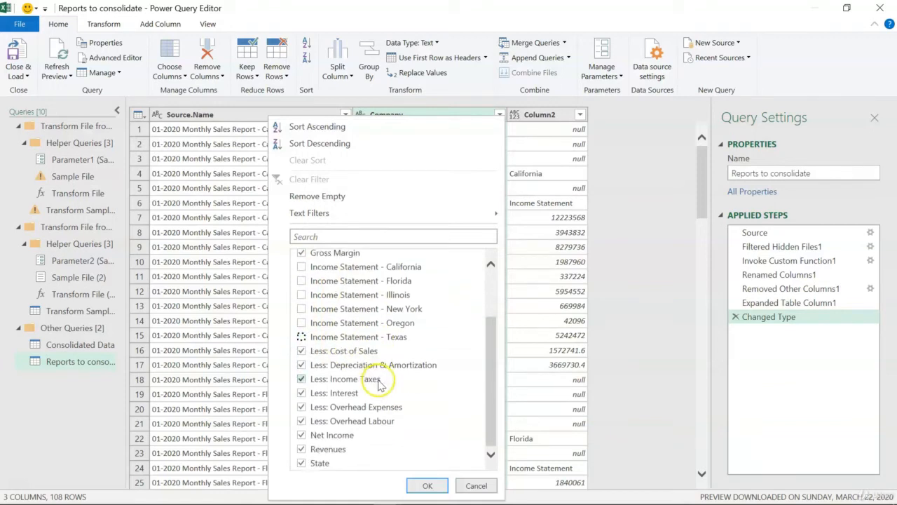
pyautogui.click(443, 486)
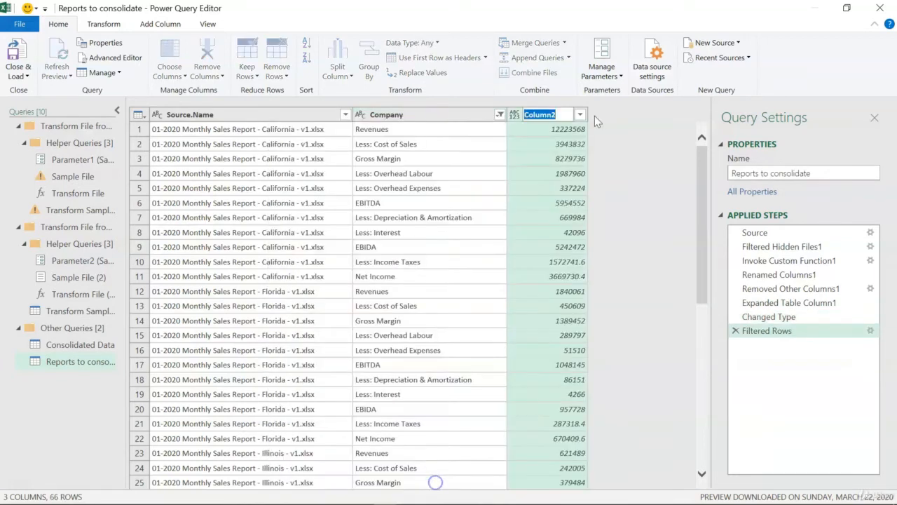
# - Rename Column2 as Amount
pyautogui.write('Amount')
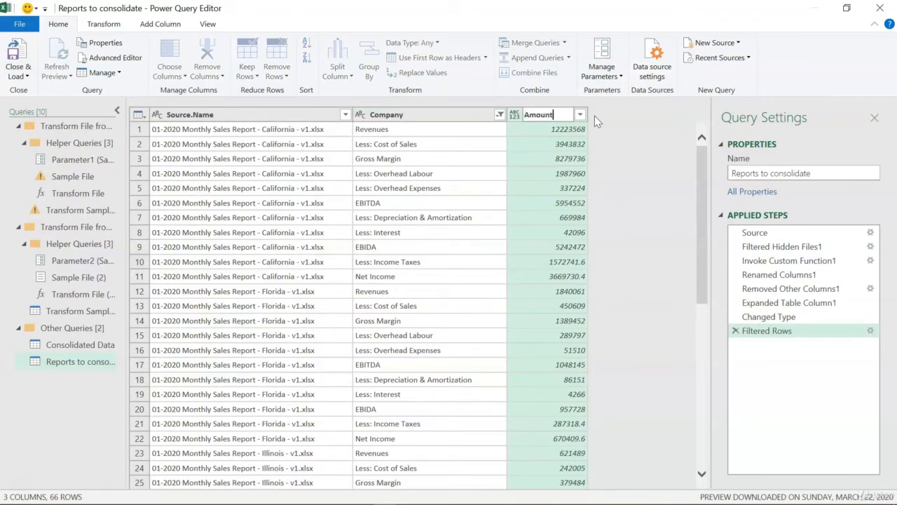
pyautogui.press('Return')
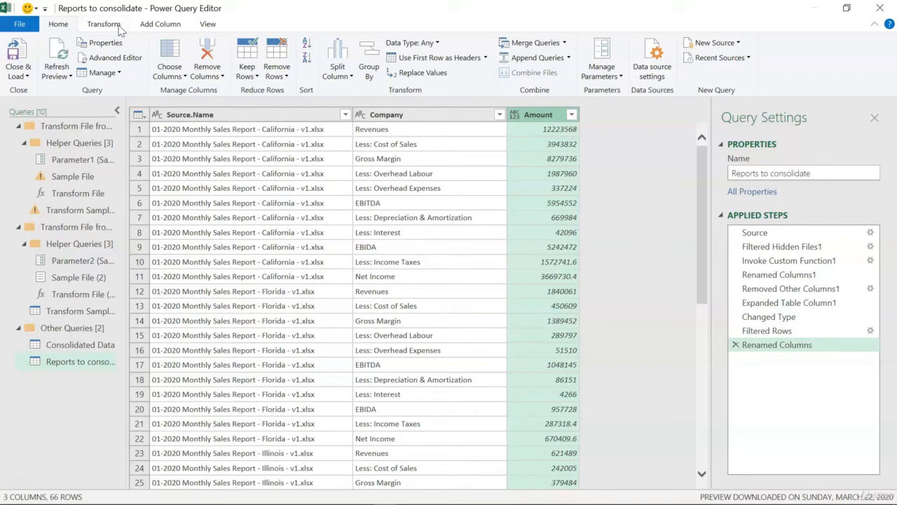
# - Add a column from examples based on the file names, entering California as the sample value for the first row
pyautogui.click(282, 115)
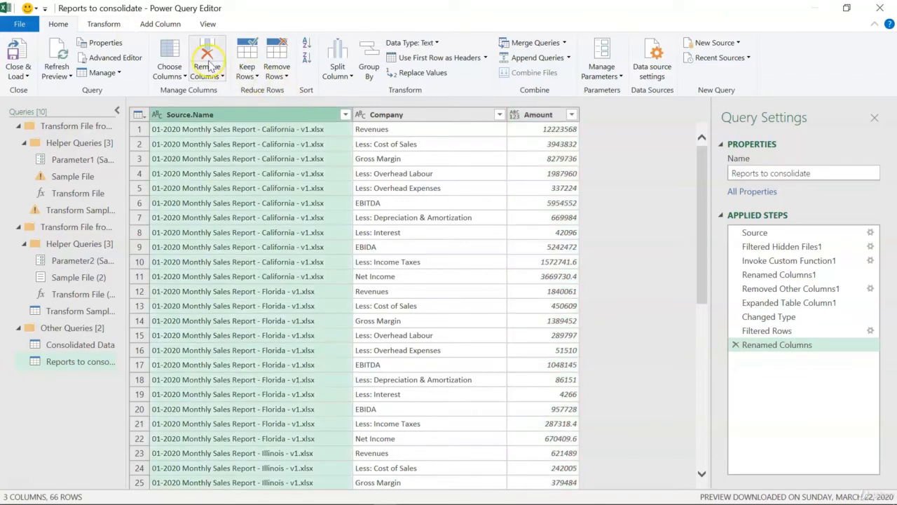
pyautogui.click(177, 26)
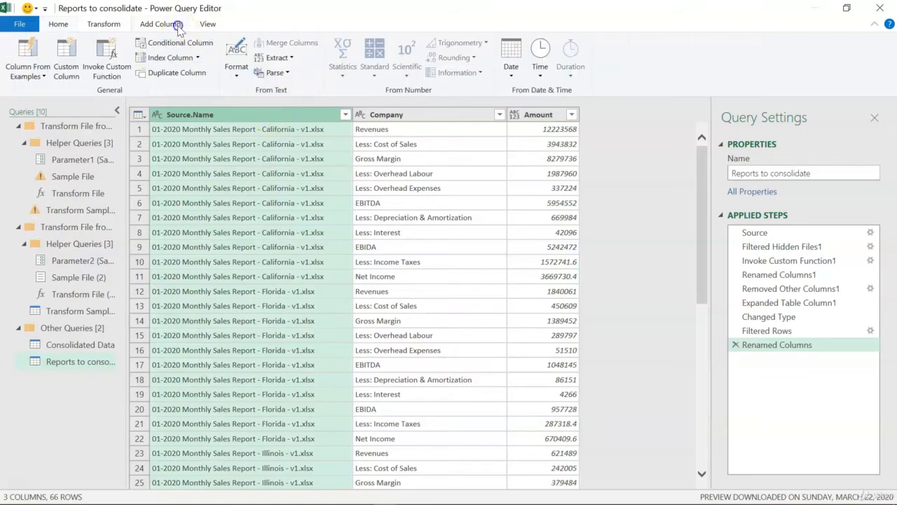
pyautogui.click(40, 58)
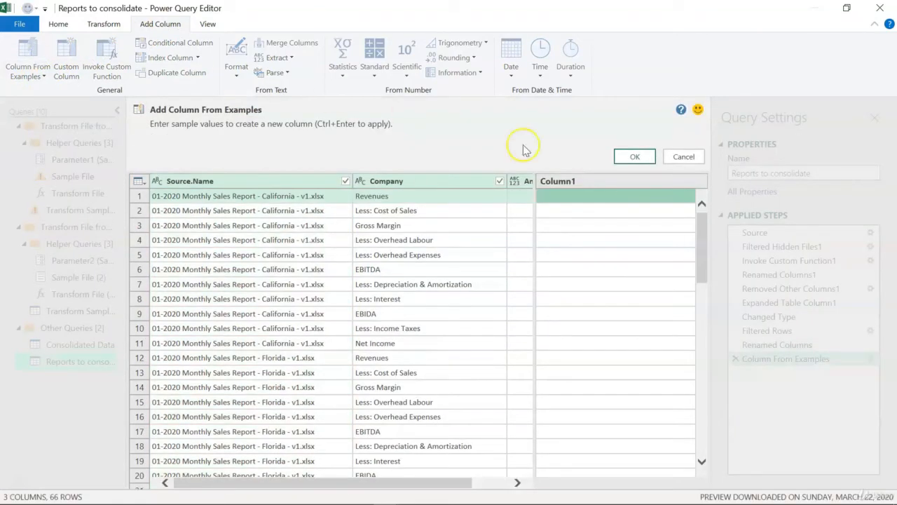
pyautogui.click(569, 197)
pyautogui.write('Ca')
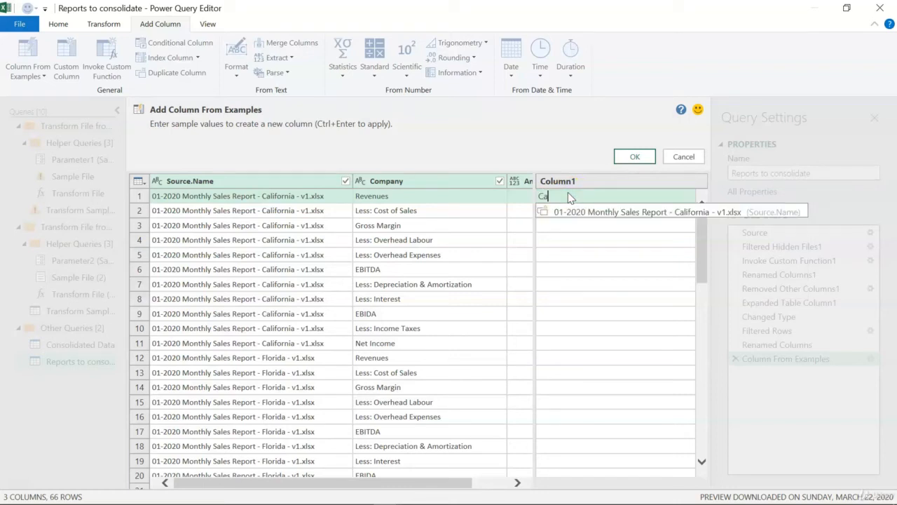
pyautogui.write('lifornia')
pyautogui.press('Return')
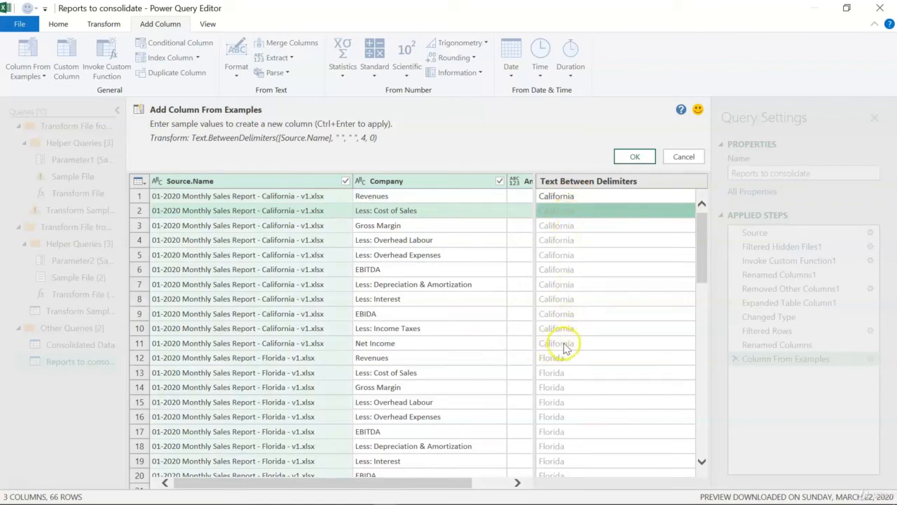
# - Correct the sample value for the first New York report row to New York
pyautogui.scroll(-1, 558, 361)
pyautogui.scroll(-10, 559, 361)
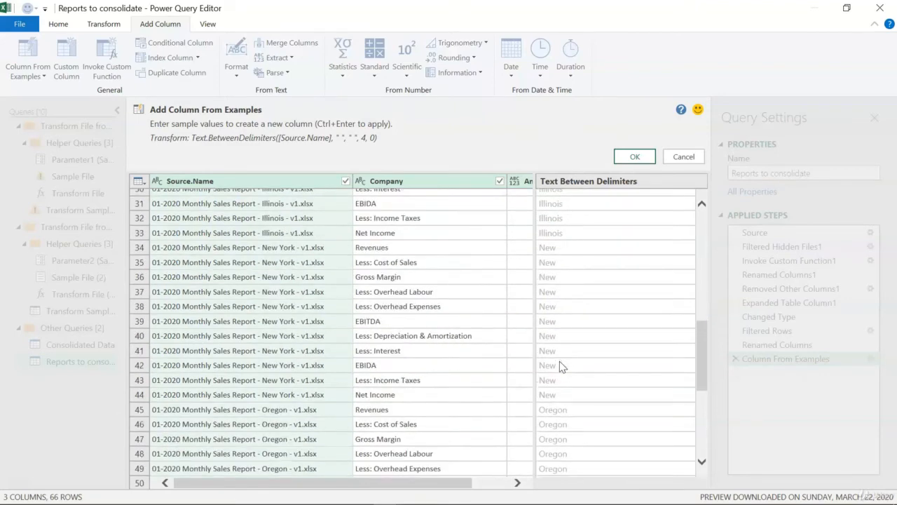
pyautogui.click(567, 411)
pyautogui.scroll(5, 593, 393)
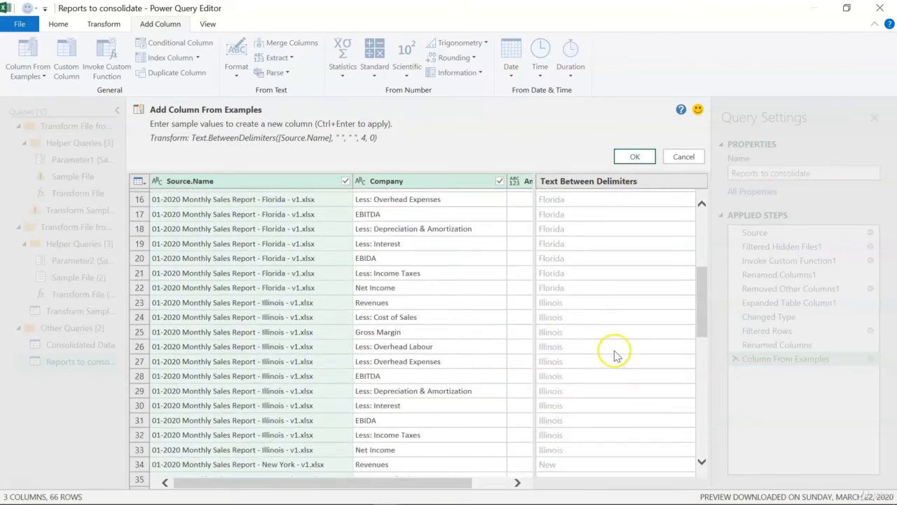
pyautogui.scroll(-5, 615, 353)
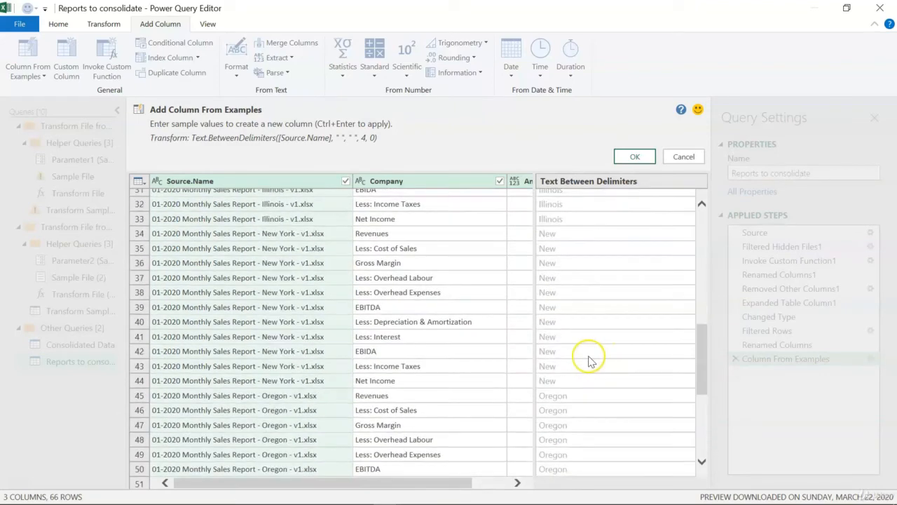
pyautogui.click(566, 235)
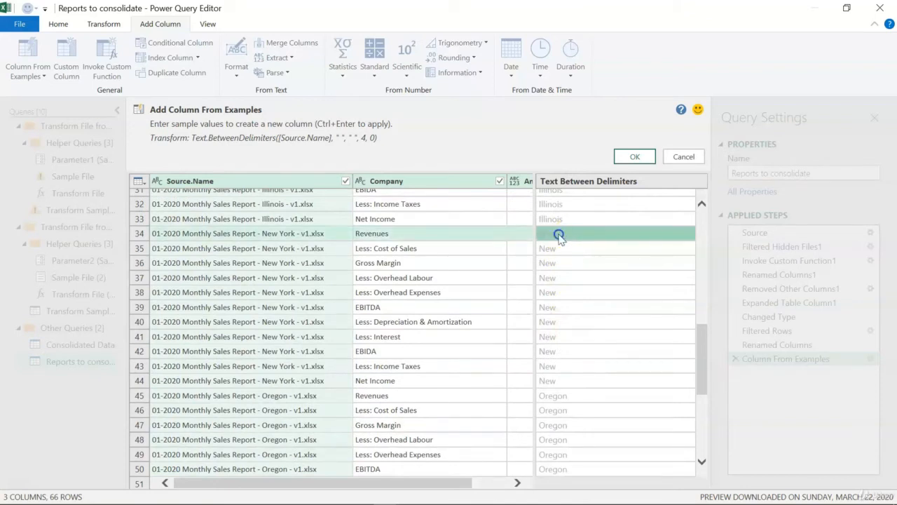
pyautogui.doubleClick(559, 235)
pyautogui.click(559, 234)
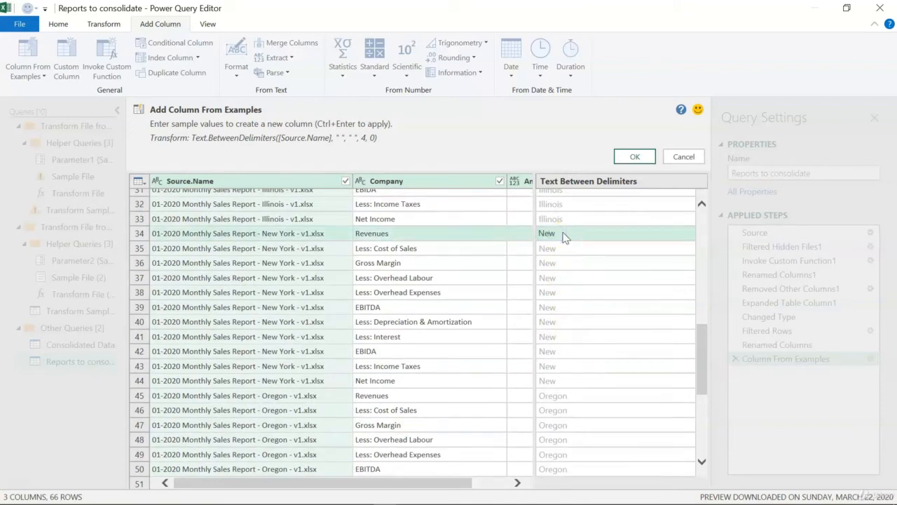
pyautogui.press('Return')
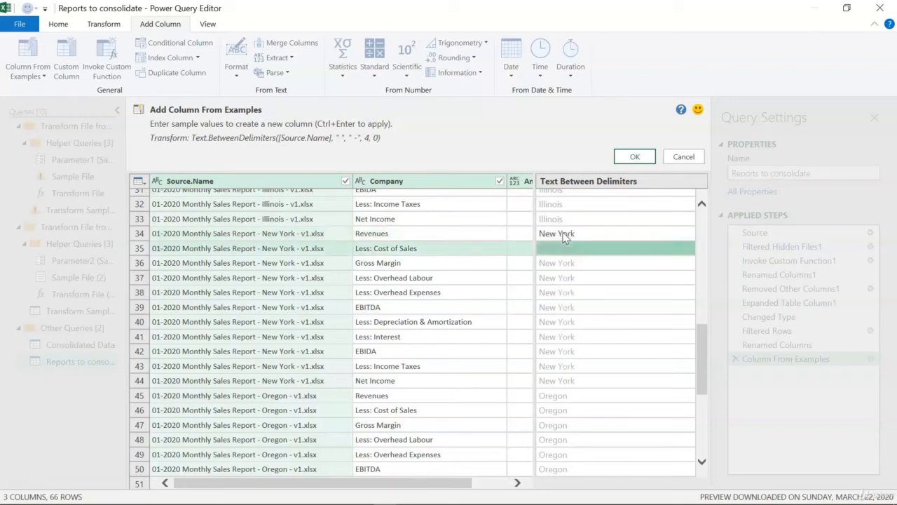
# - Check the suggested state names, accept the new column, and remove the Source.Name column
pyautogui.click(591, 241)
pyautogui.scroll(-5, 591, 391)
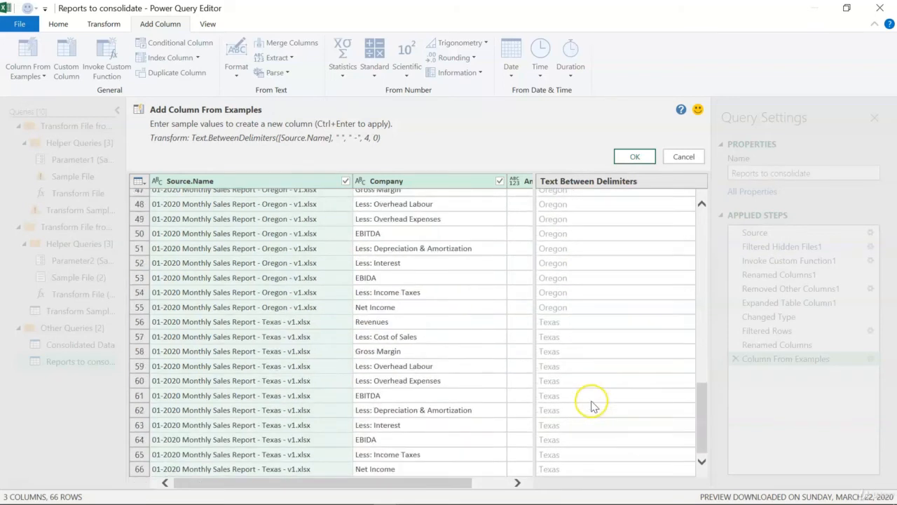
pyautogui.scroll(15, 592, 392)
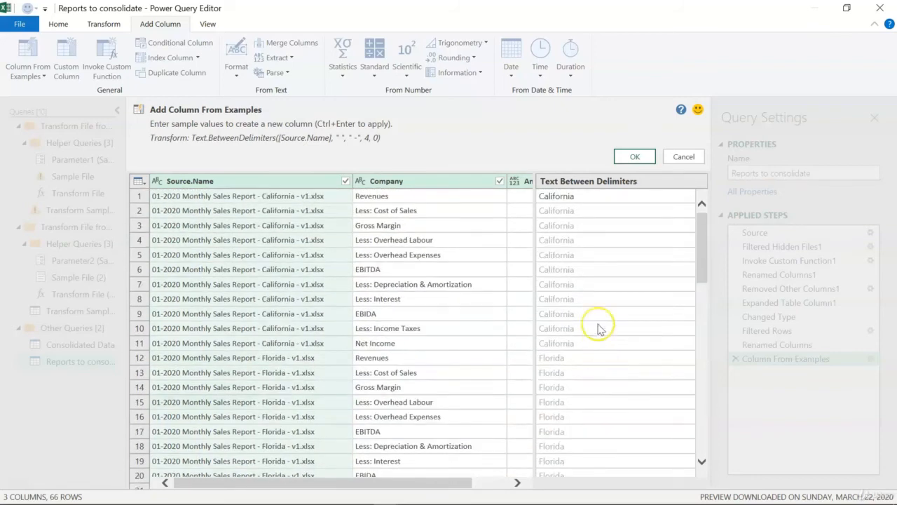
pyautogui.click(634, 156)
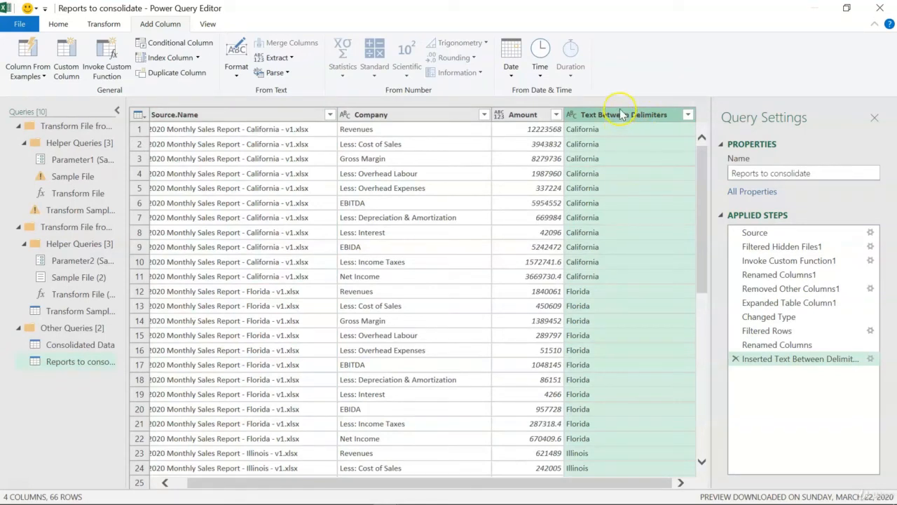
pyautogui.click(277, 117)
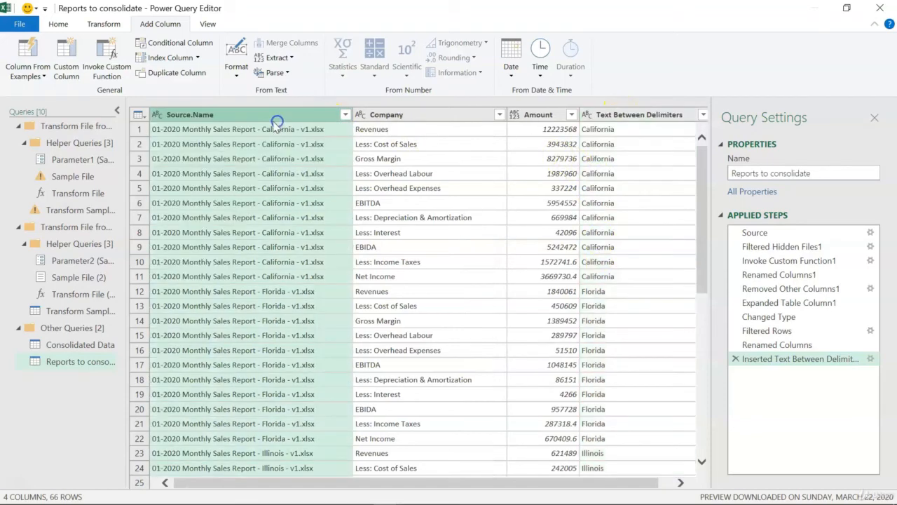
pyautogui.press('Delete')
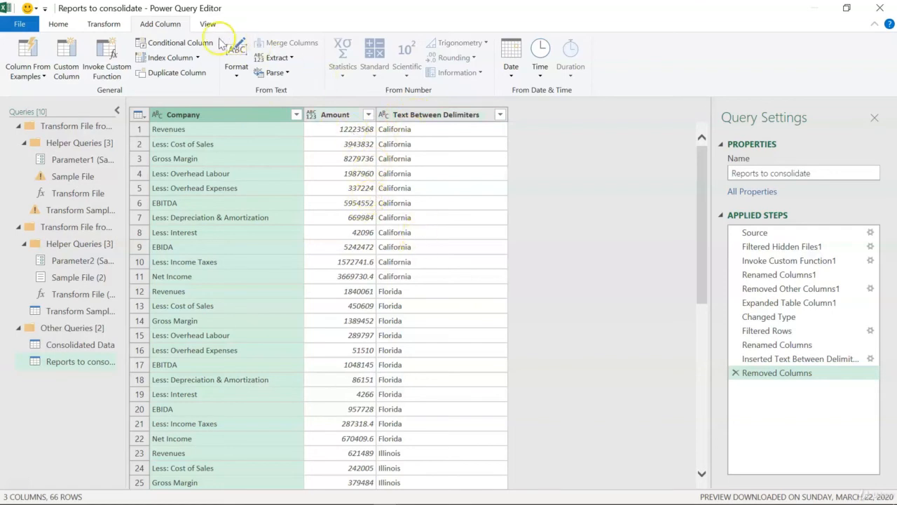
# - Close the query editor, loading the consolidated table into a new worksheet, and bring its sheet tab into view
pyautogui.click(58, 27)
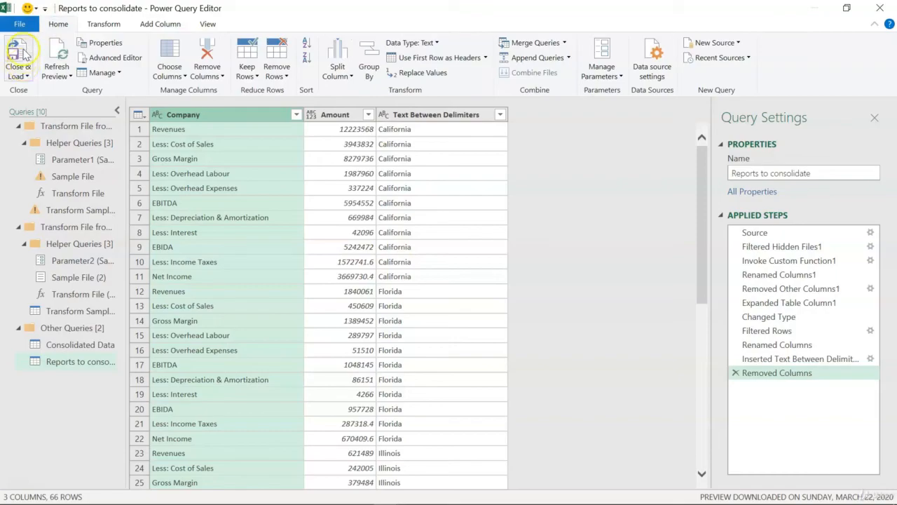
pyautogui.click(21, 55)
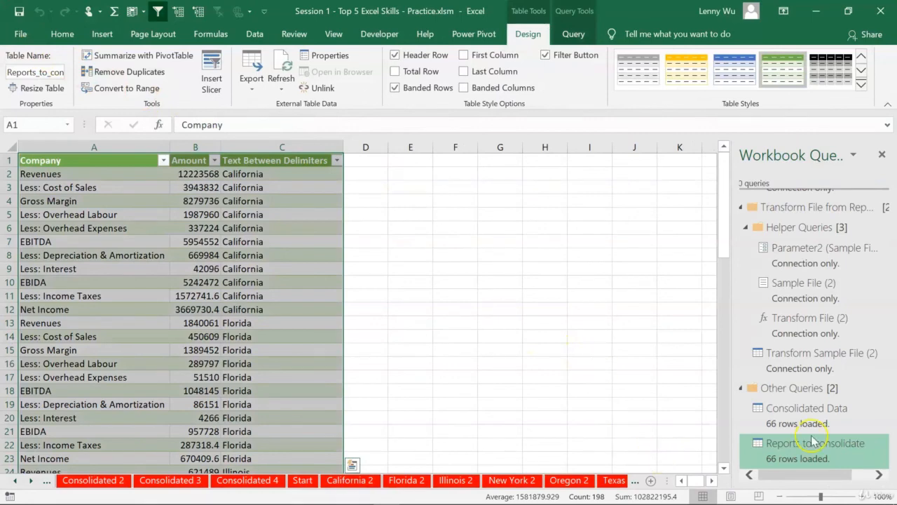
pyautogui.moveTo(810, 452)
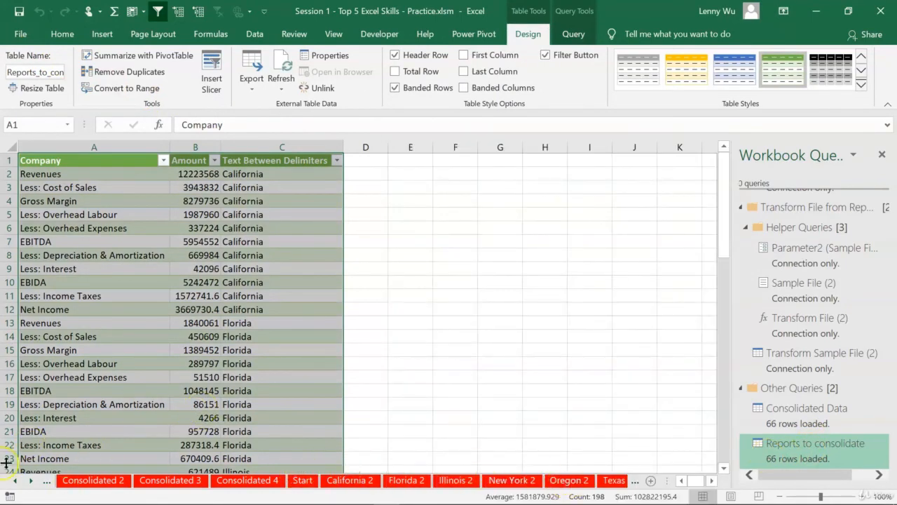
pyautogui.click(33, 483)
pyautogui.click(33, 484)
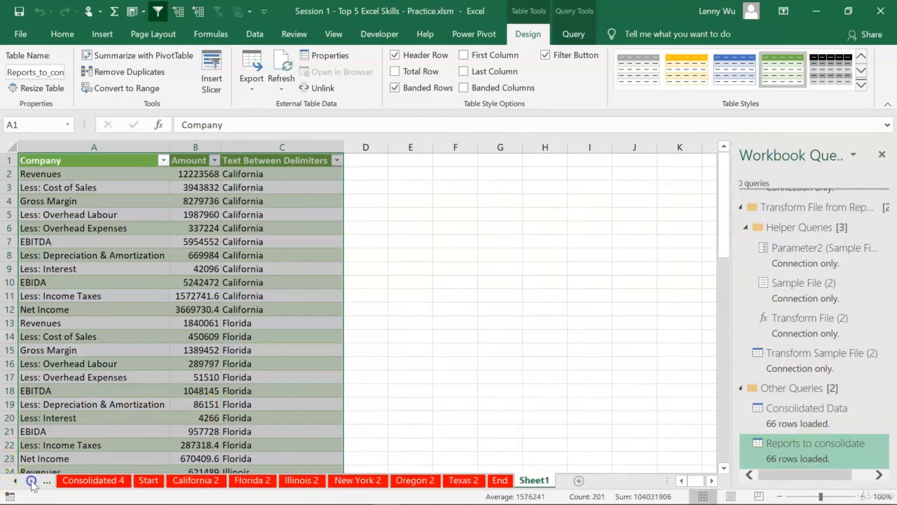
pyautogui.click(291, 267)
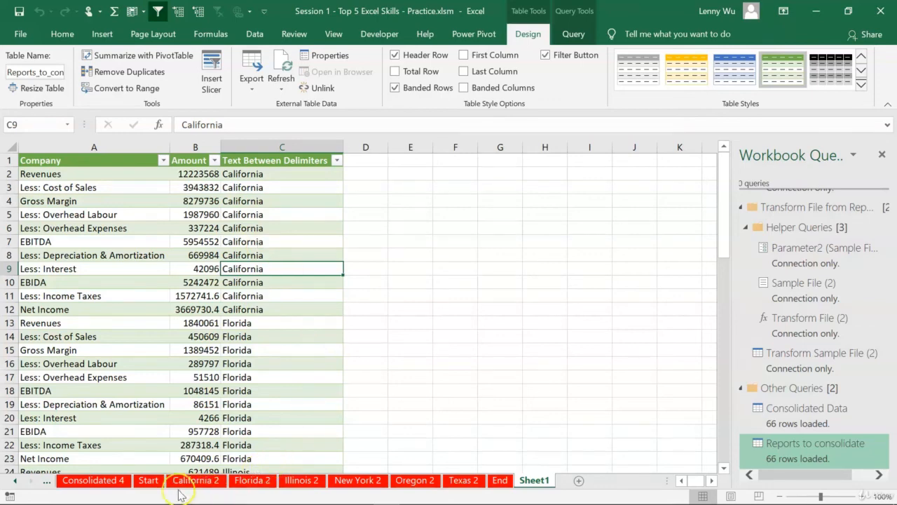
# - Filter the pivot table on the Consolidated 4 sheet to California, Illinois and Oregon with the State slicer
pyautogui.click(116, 482)
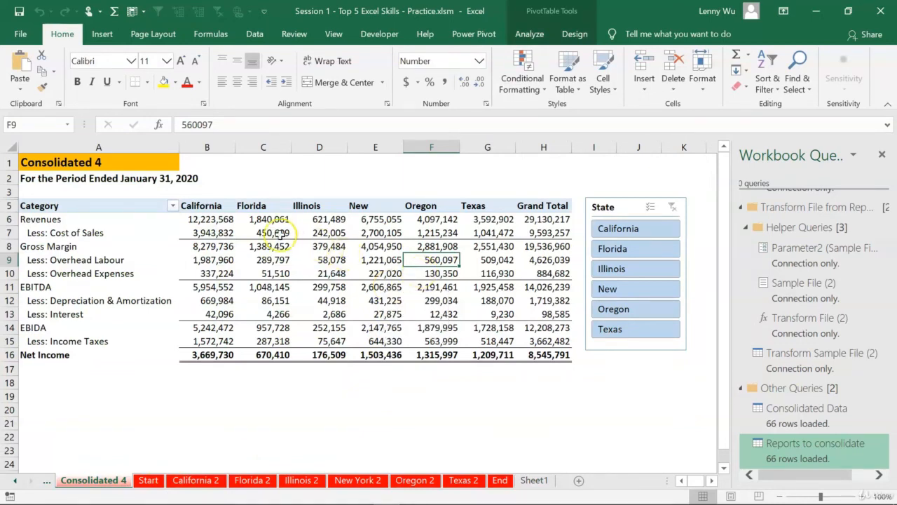
pyautogui.click(637, 231)
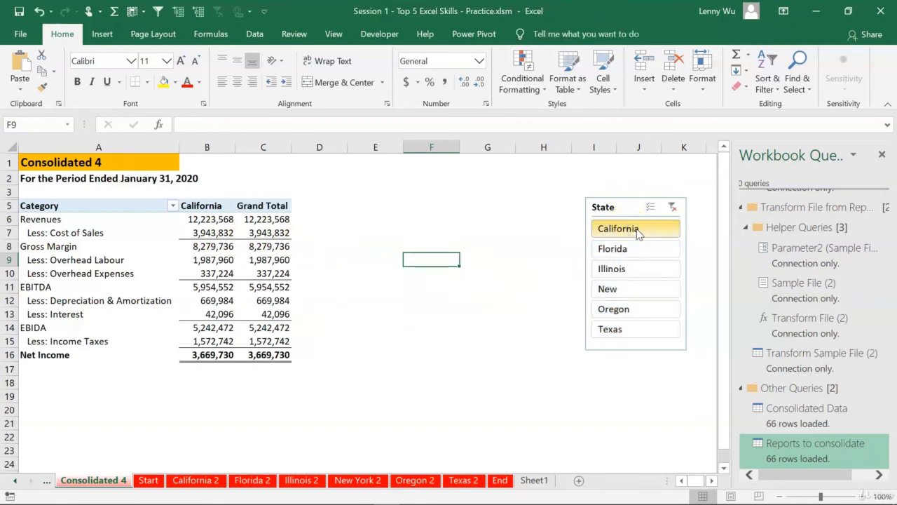
pyautogui.click(637, 230)
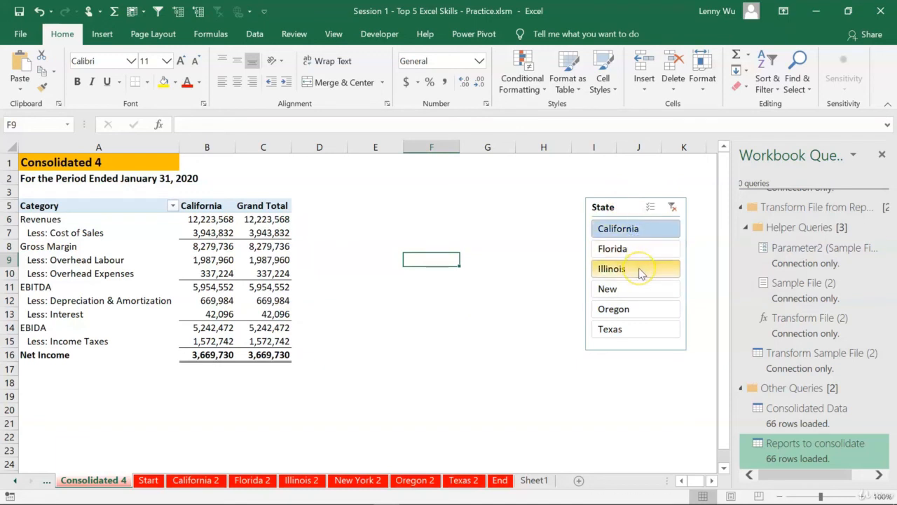
pyautogui.keyDown('ctrl'); pyautogui.click(638, 269); pyautogui.keyUp('ctrl')
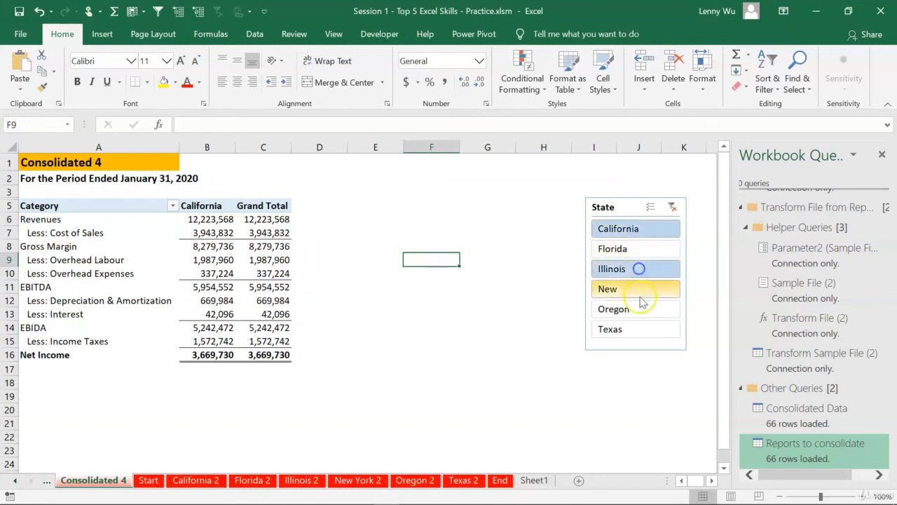
pyautogui.keyDown('ctrl'); pyautogui.click(642, 312); pyautogui.keyUp('ctrl')
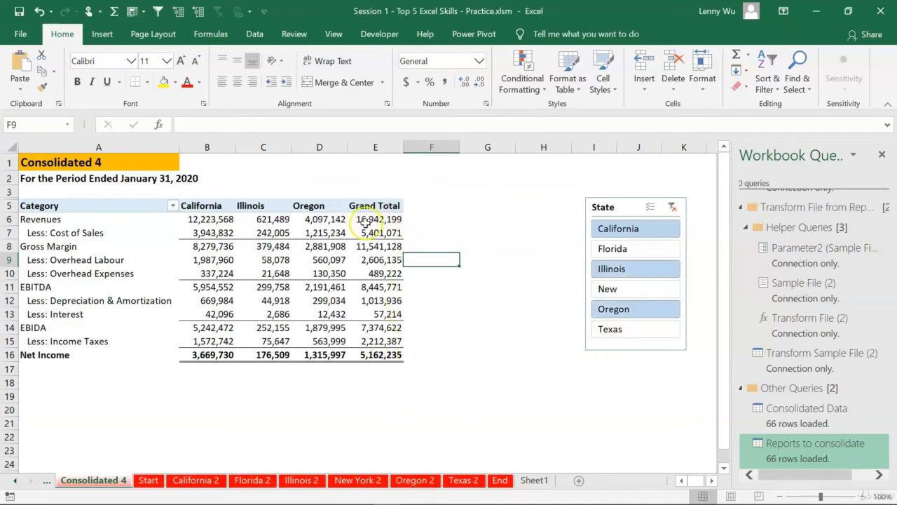
pyautogui.moveTo(339, 219)
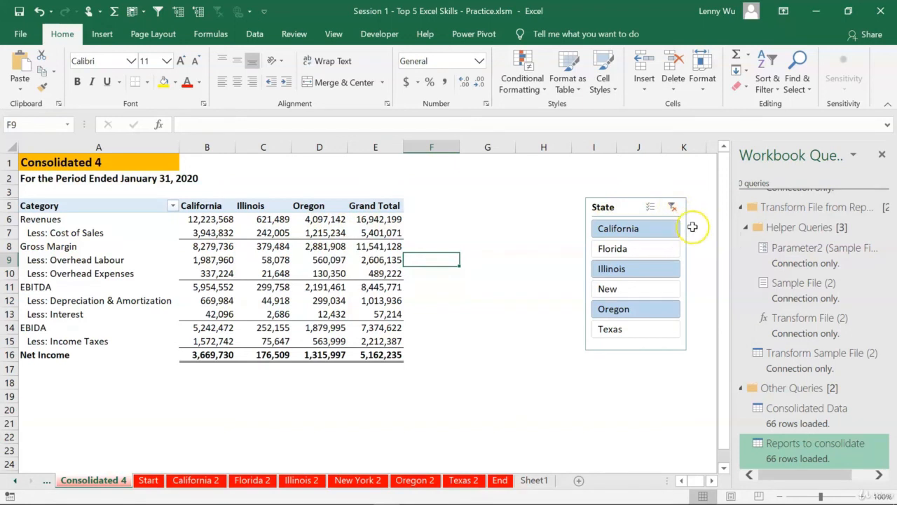
# - Clear the State slicer's filter and review the Net Income grand total
pyautogui.click(672, 207)
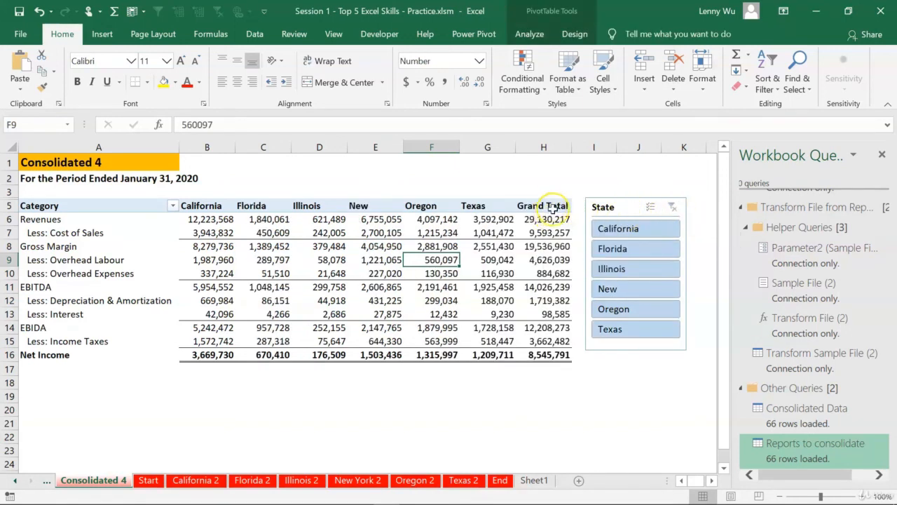
pyautogui.moveTo(569, 354)
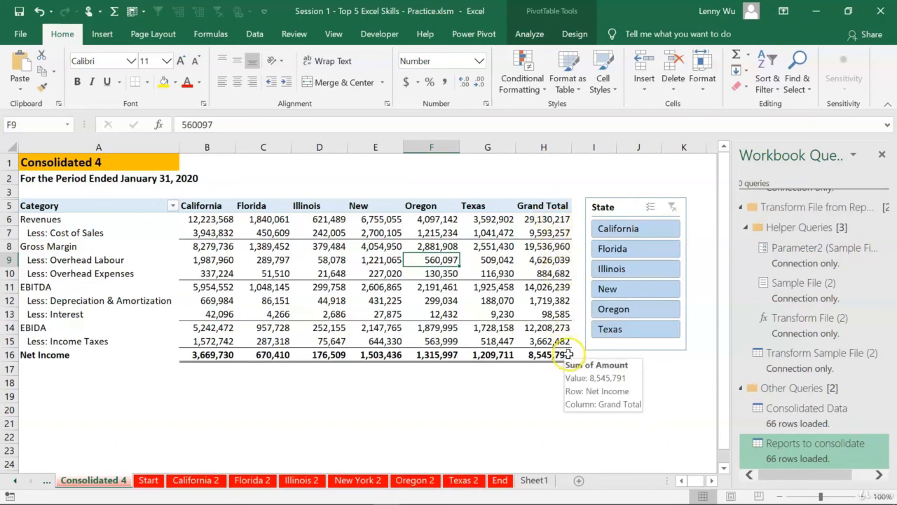